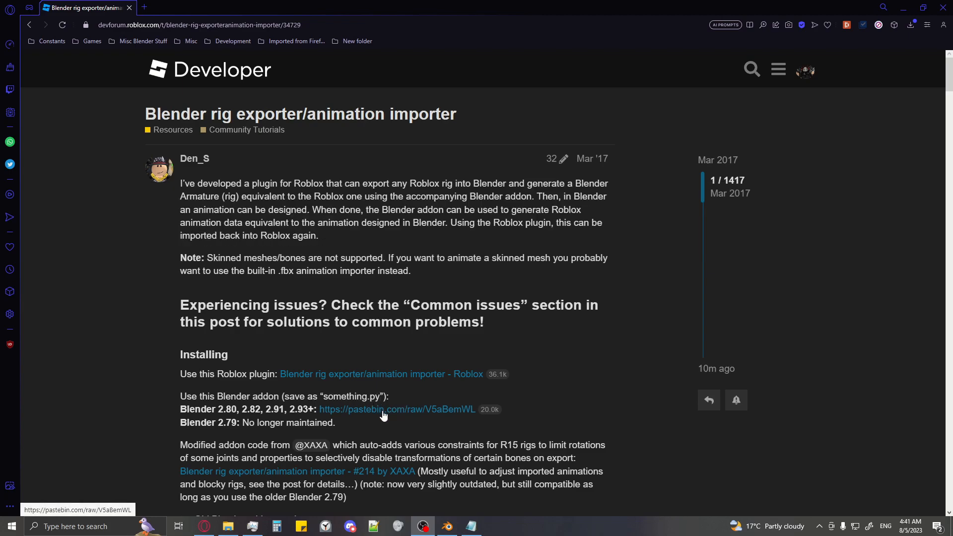
Open the Pastebin link for the Blender 2.80–2.93+ add-on and save the raw code as rbxImporter.py in New folder
{"action": "middle_click", "coordinate": [383, 412]}
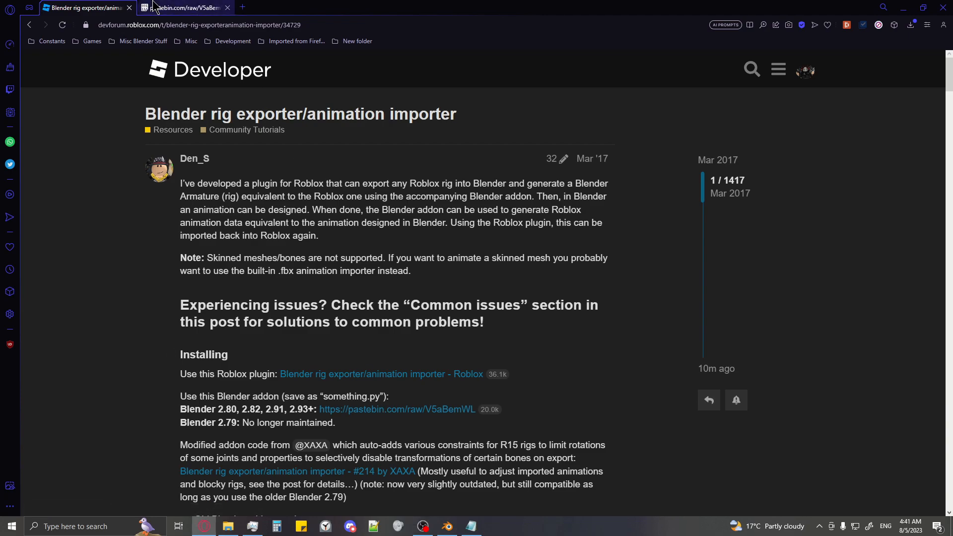
{"action": "left_click", "coordinate": [184, 7]}
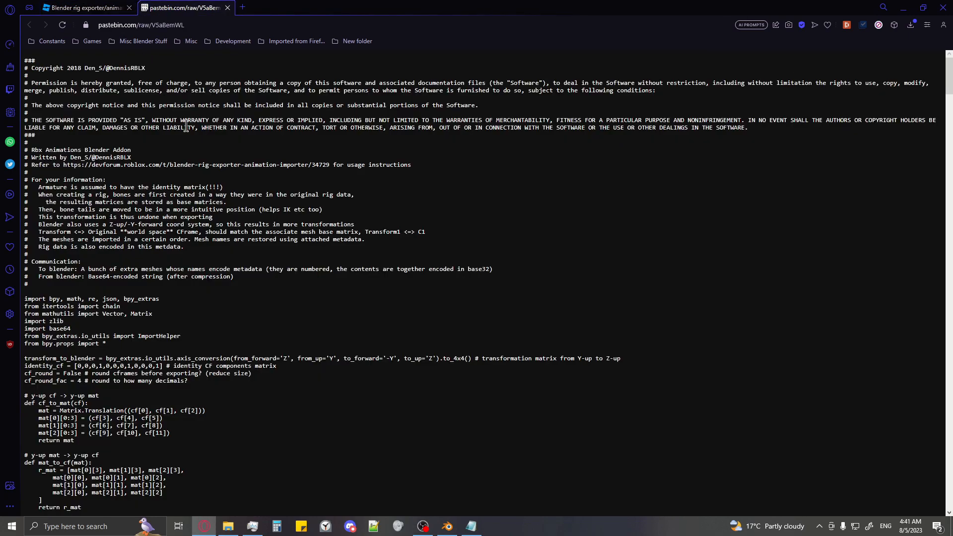
{"action": "right_click", "coordinate": [204, 196]}
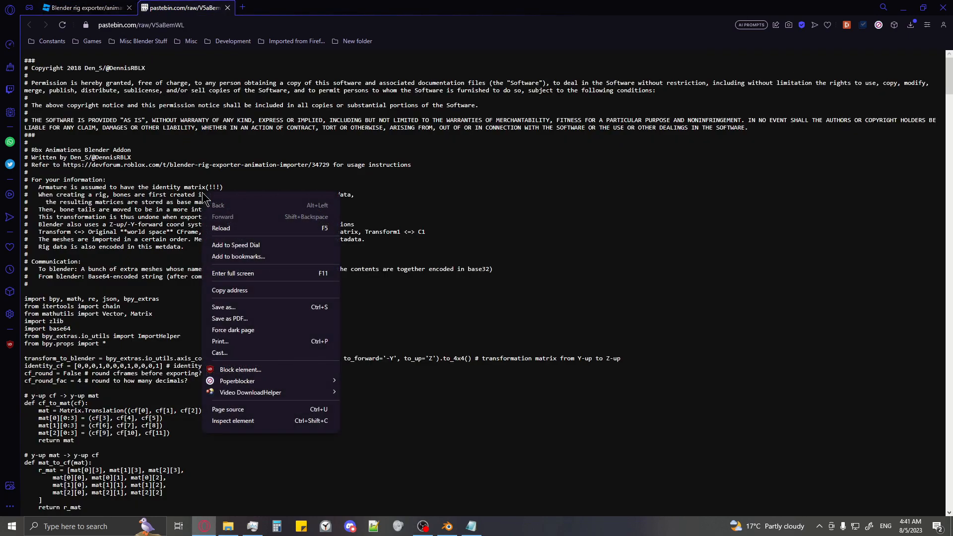
{"action": "left_click", "coordinate": [257, 308]}
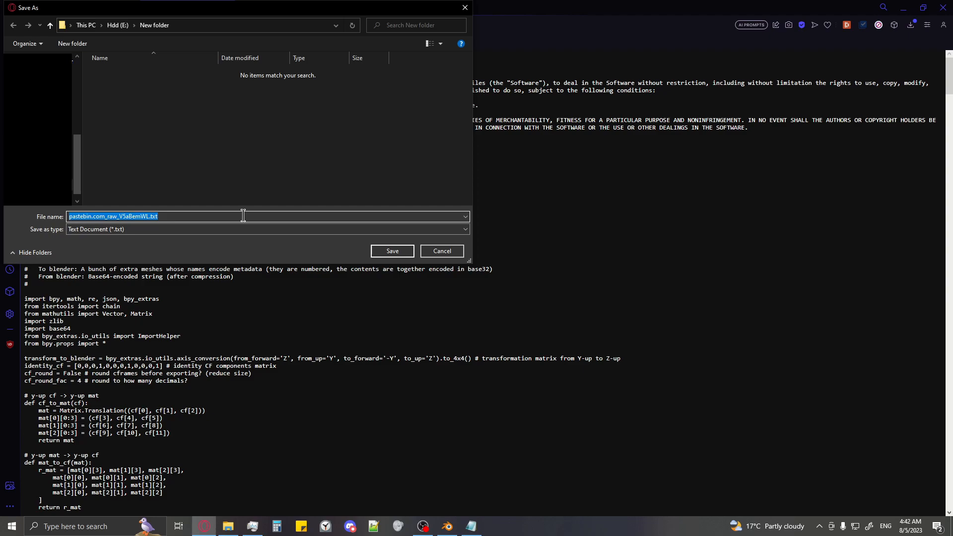
{"action": "type", "text": "rbx"}
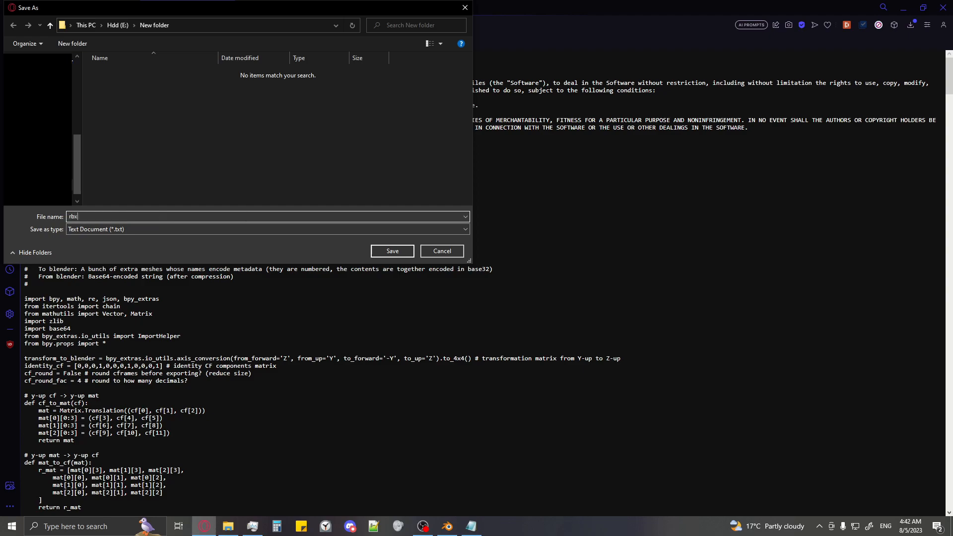
{"action": "type", "text": "Importer.py"}
{"action": "key", "text": "Return"}
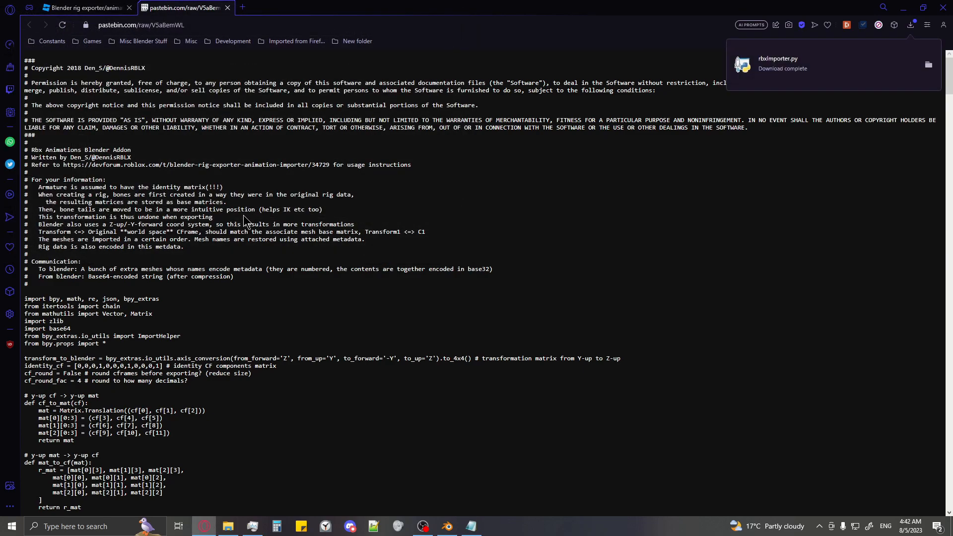
Show the downloaded rbxImporter.py in its folder and check the setting for displaying file name extensions
{"action": "left_click", "coordinate": [928, 65]}
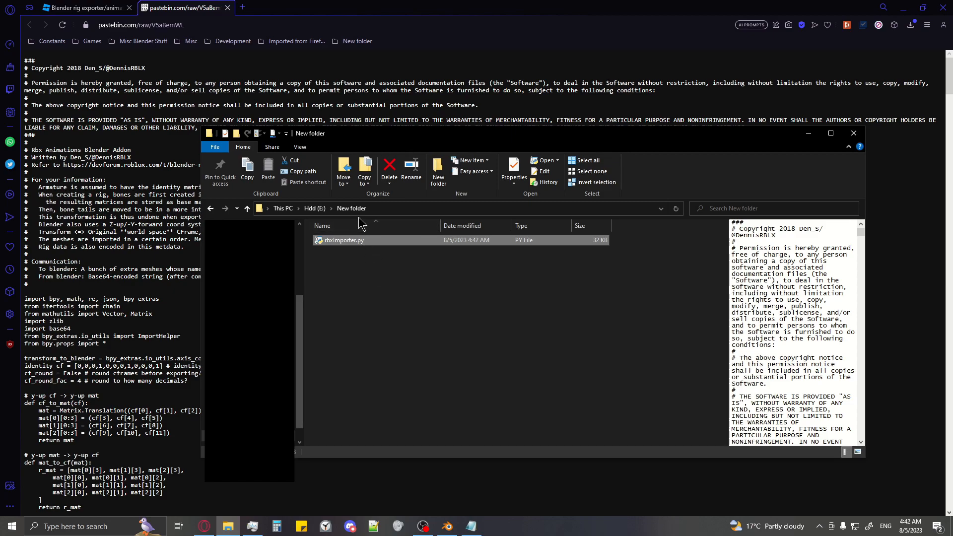
{"action": "left_click", "coordinate": [300, 146]}
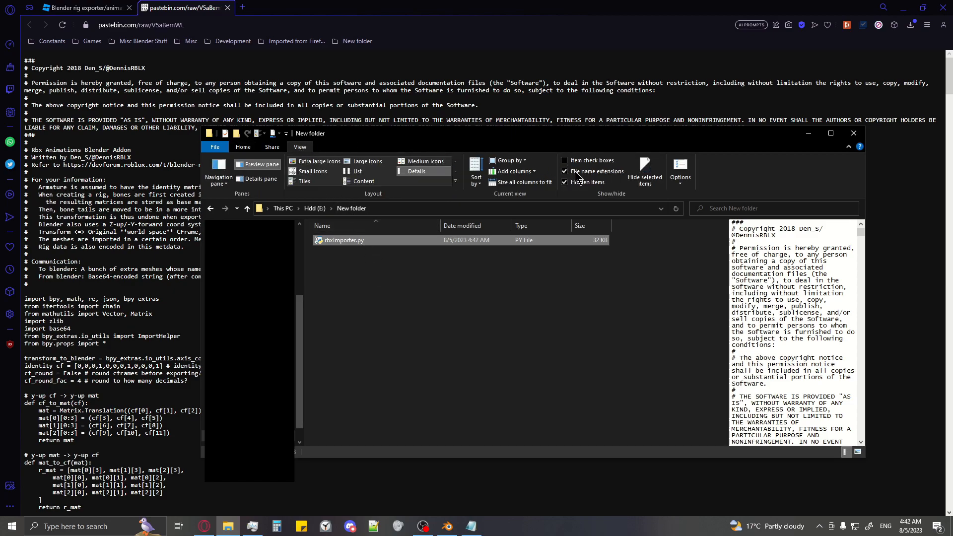
{"action": "left_click", "coordinate": [243, 147]}
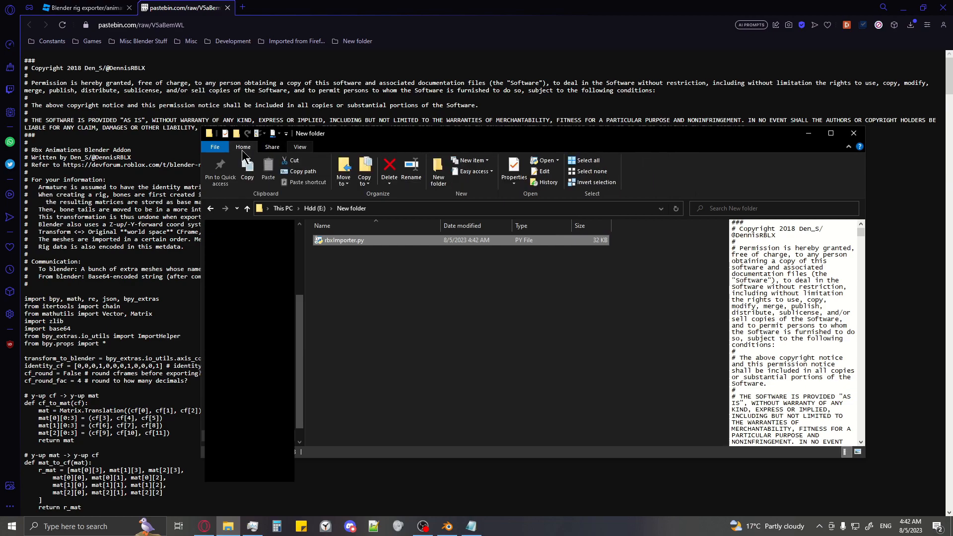
Rename the downloaded script to rbxImporter.py.txt and accept the extension change
{"action": "left_click", "coordinate": [377, 240]}
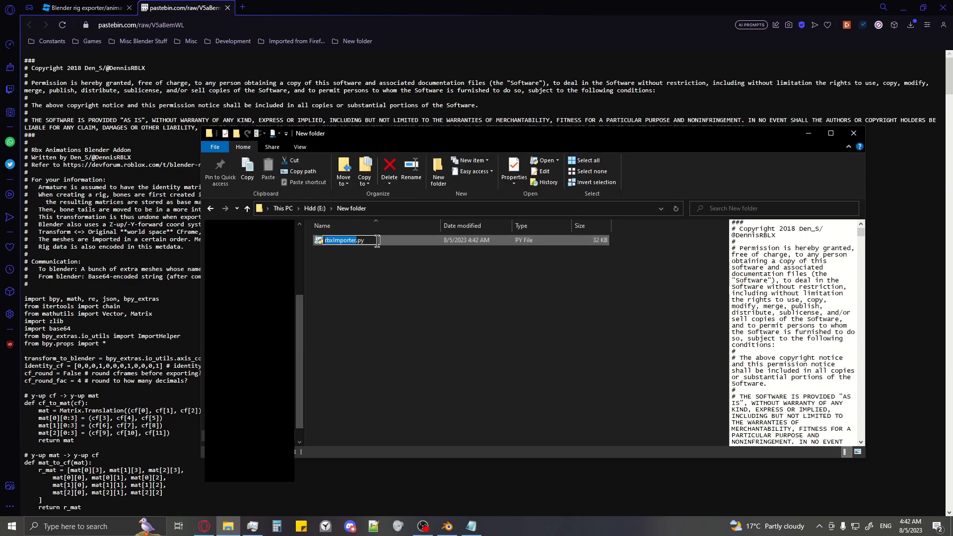
{"action": "left_click", "coordinate": [377, 241]}
{"action": "key", "text": "Return"}
{"action": "key", "text": "Return"}
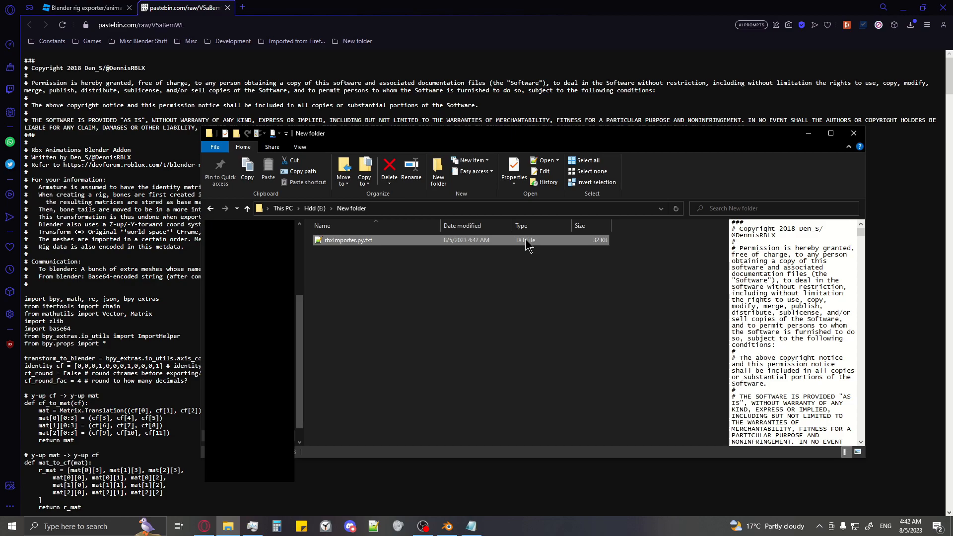
Remove the .txt extension so the script is named rbxImporter.py, and accept the extension change
{"action": "key", "text": "F2"}
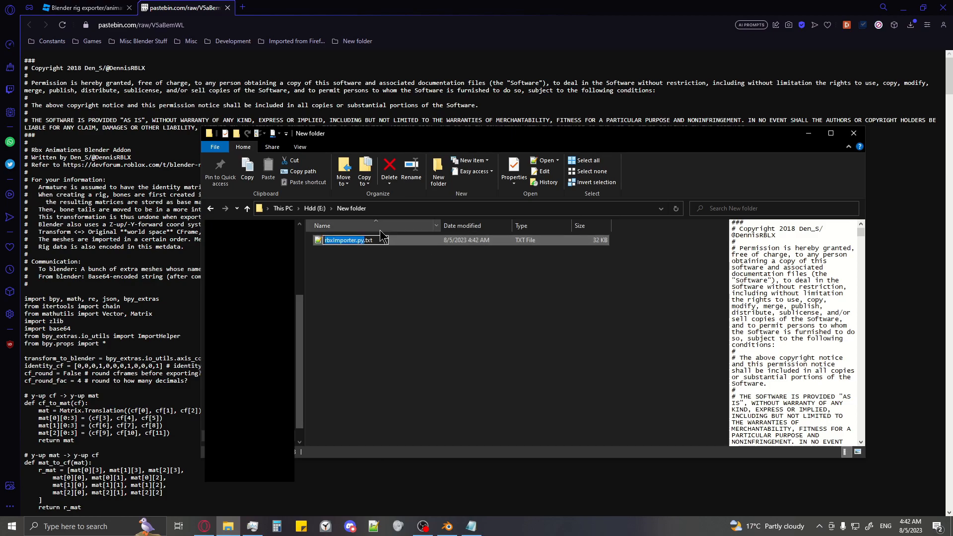
{"action": "left_click", "coordinate": [369, 243]}
{"action": "key", "text": "BackSpace"}
{"action": "key", "text": "BackSpace"}
{"action": "key", "text": "BackSpace"}
{"action": "key", "text": "BackSpace"}
{"action": "key", "text": "Return"}
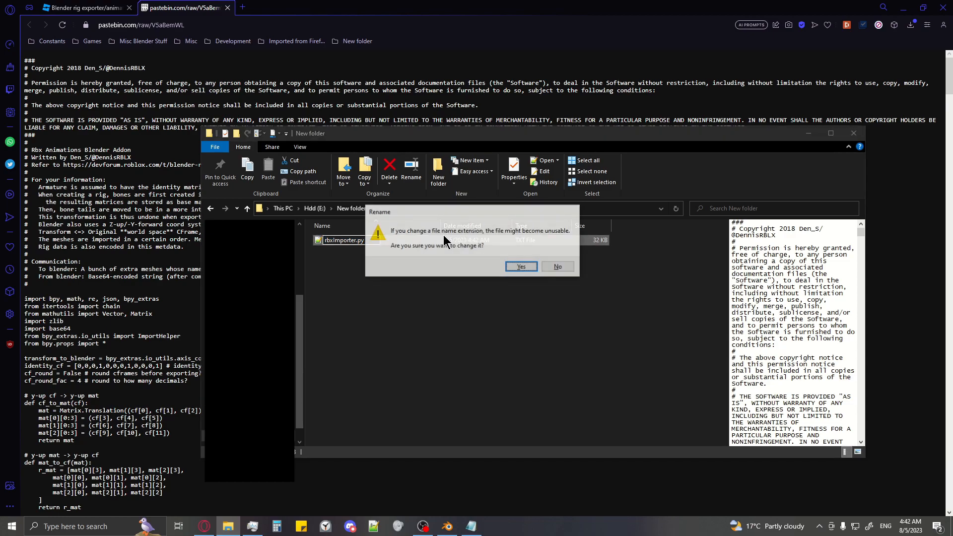
{"action": "left_click", "coordinate": [520, 266]}
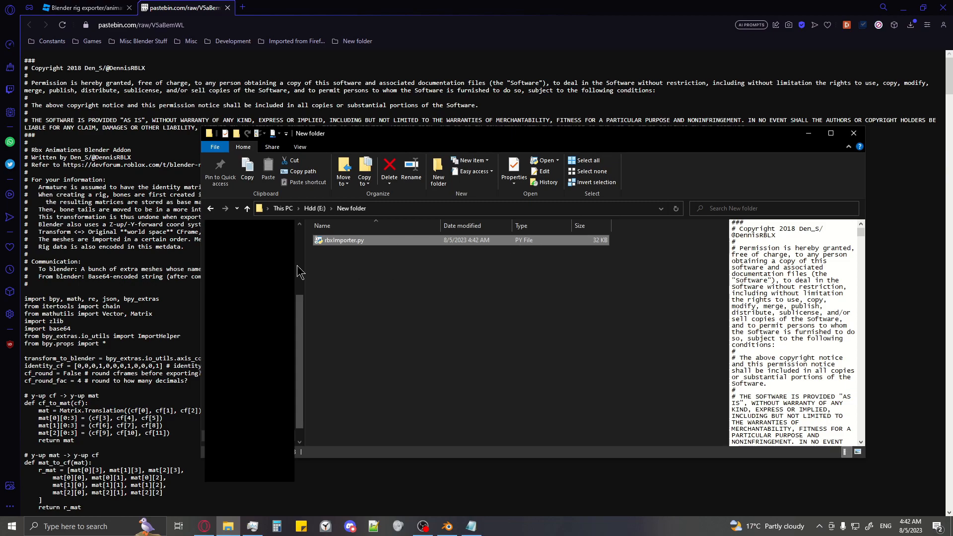
Copy all of the add-on code from the Pastebin page into an empty Notepad document
{"action": "left_click", "coordinate": [125, 185]}
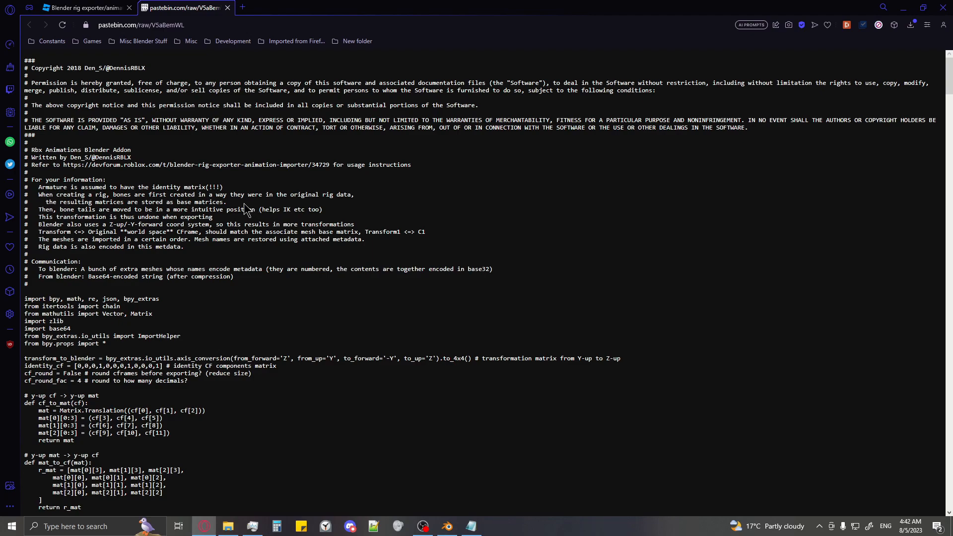
{"action": "right_click", "coordinate": [187, 214]}
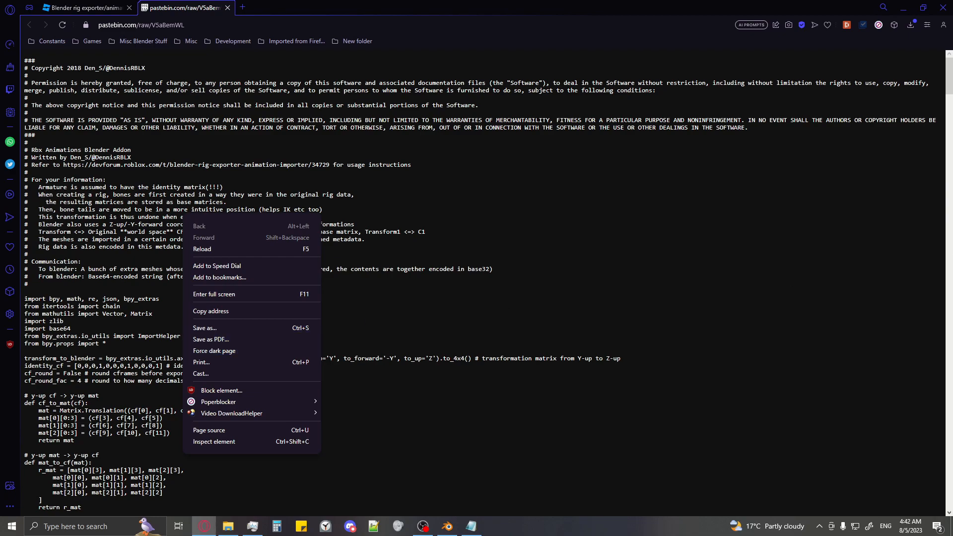
{"action": "left_click", "coordinate": [543, 201]}
{"action": "key", "text": "ctrl+a"}
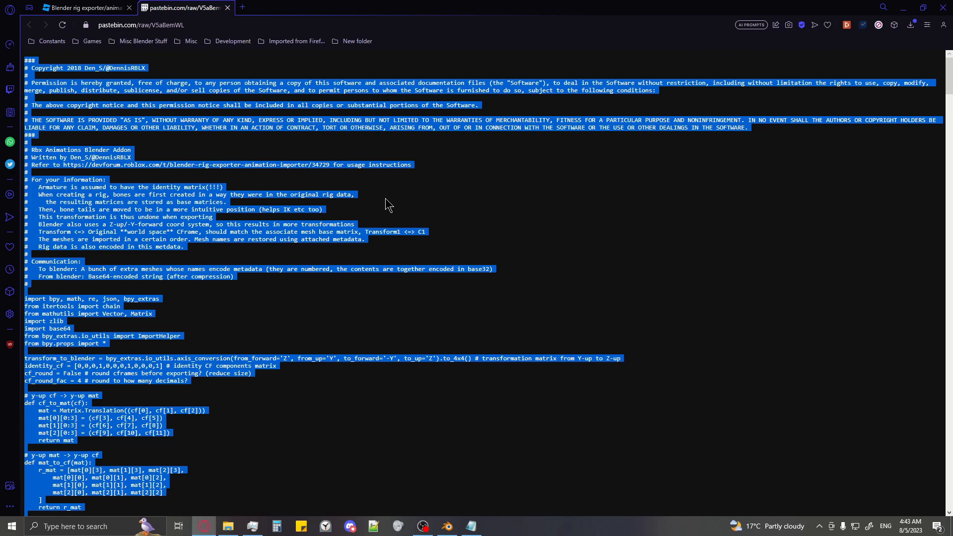
{"action": "left_click", "coordinate": [471, 526]}
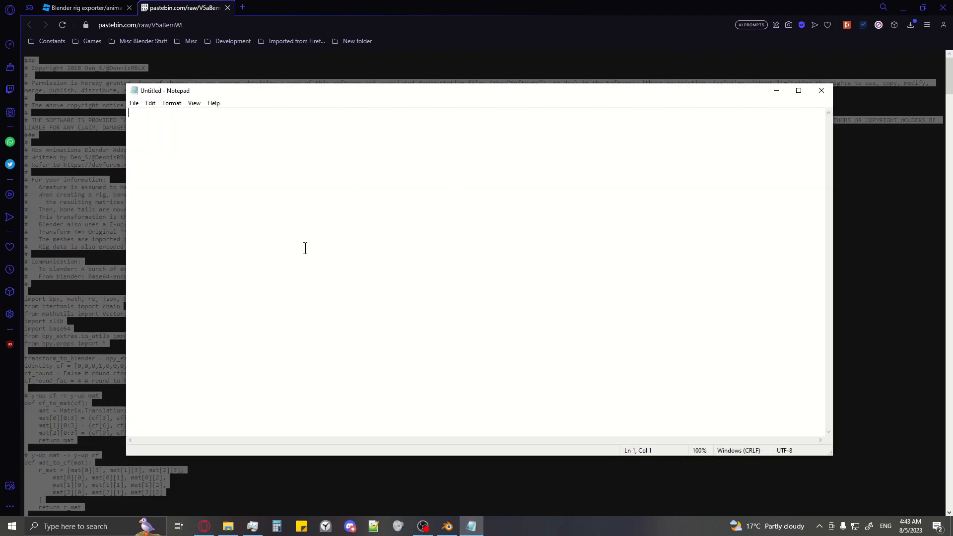
{"action": "key", "text": "ctrl+v"}
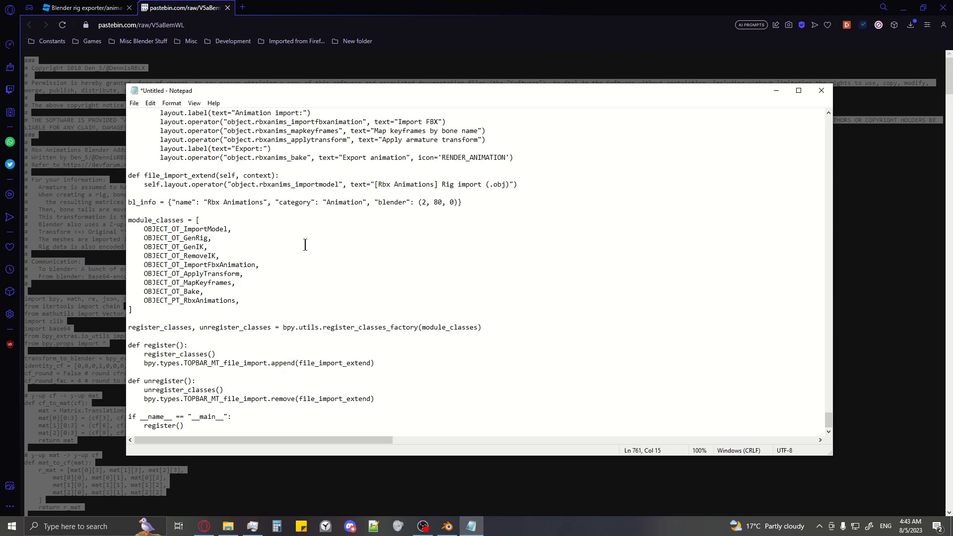
Save the Notepad document as rbxImporter.py in New folder, replacing the existing file, and close Notepad
{"action": "key", "text": "ctrl+s"}
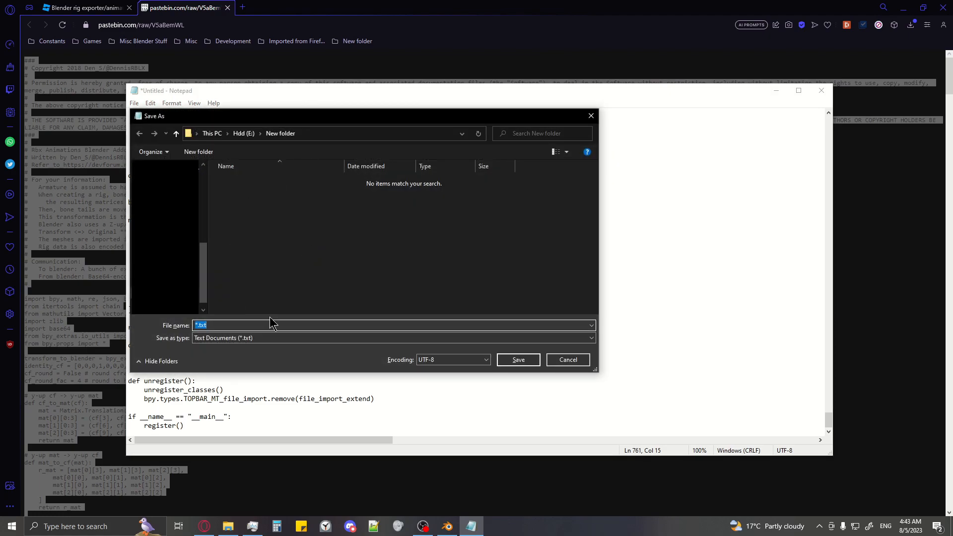
{"action": "type", "text": "rbxImporte"}
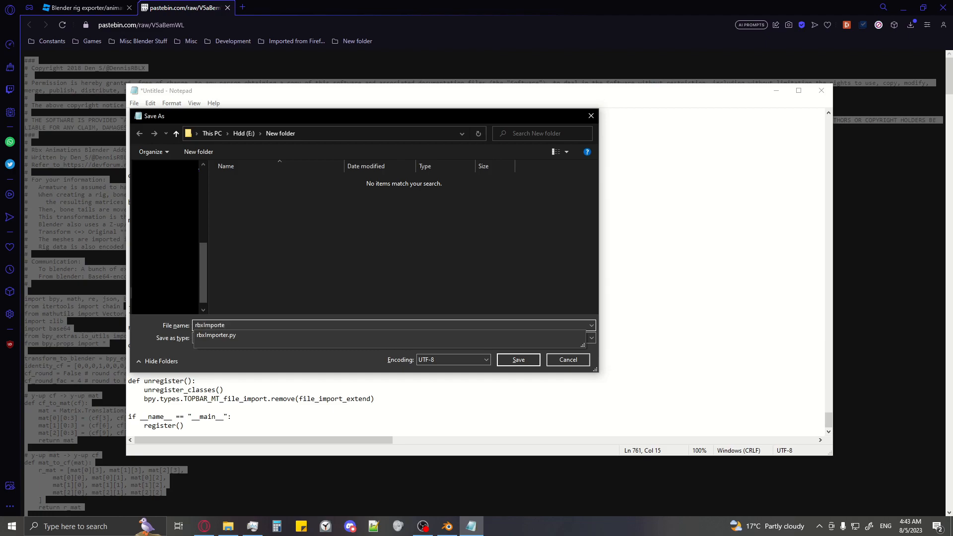
{"action": "type", "text": "r.py"}
{"action": "key", "text": "Return"}
{"action": "key", "text": "Left"}
{"action": "key", "text": "Return"}
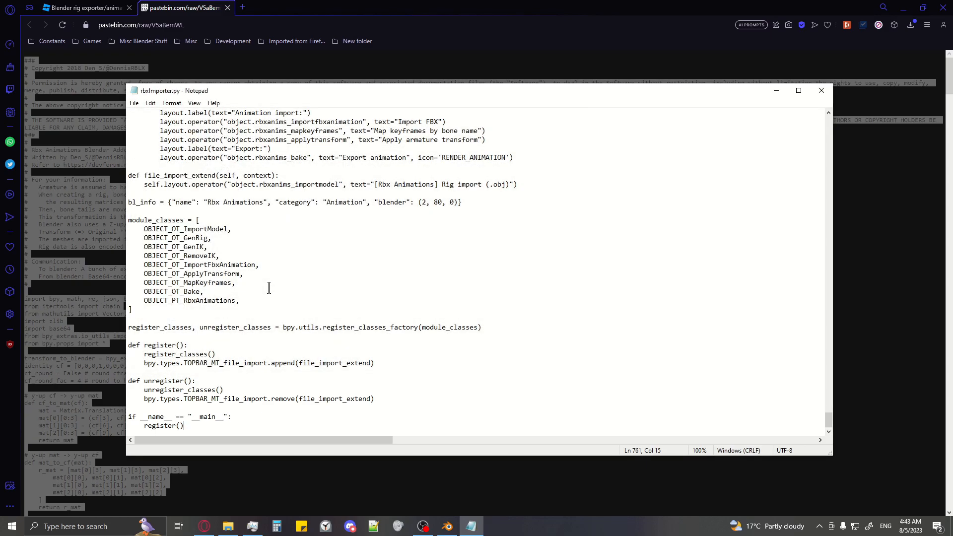
{"action": "left_click", "coordinate": [821, 91]}
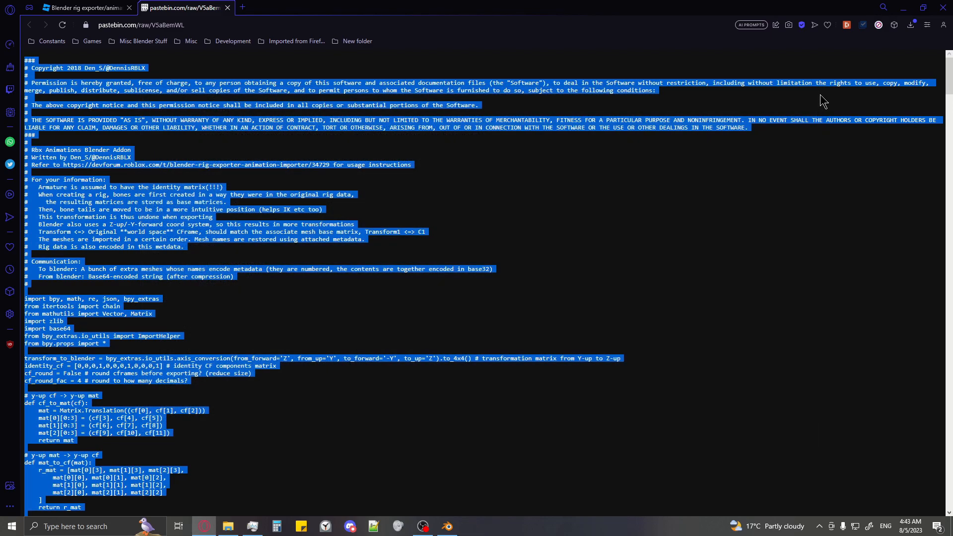
Switch to Blender, install rbxImporter.py as an add-on, enable Animation: Rbx Animations, and close the preferences
{"action": "left_click", "coordinate": [903, 8]}
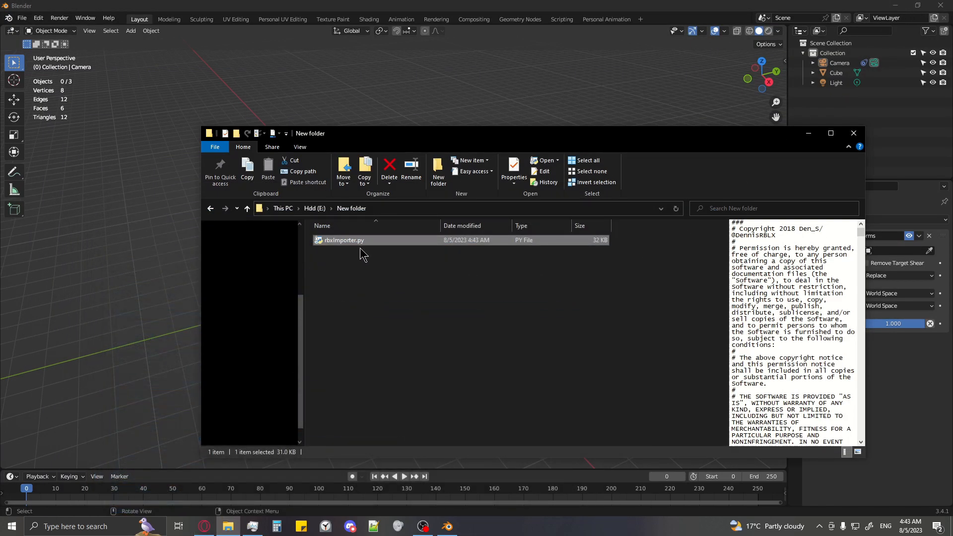
{"action": "left_click", "coordinate": [243, 79]}
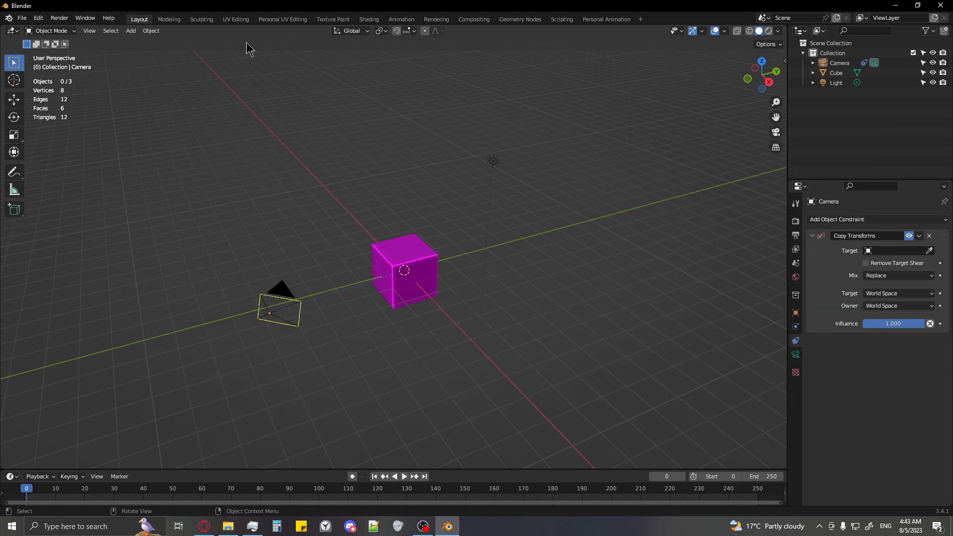
{"action": "left_click", "coordinate": [43, 18]}
{"action": "left_click", "coordinate": [63, 160]}
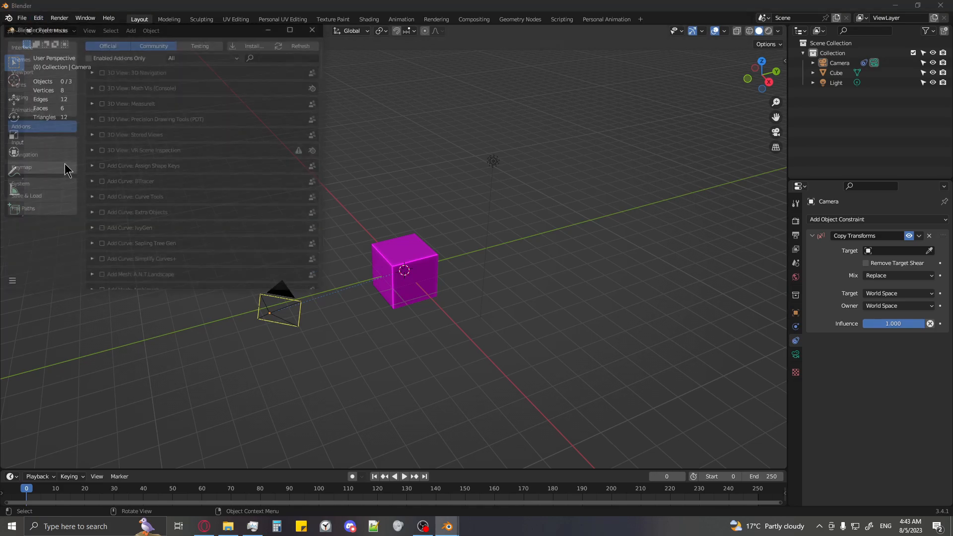
{"action": "left_click", "coordinate": [255, 45]}
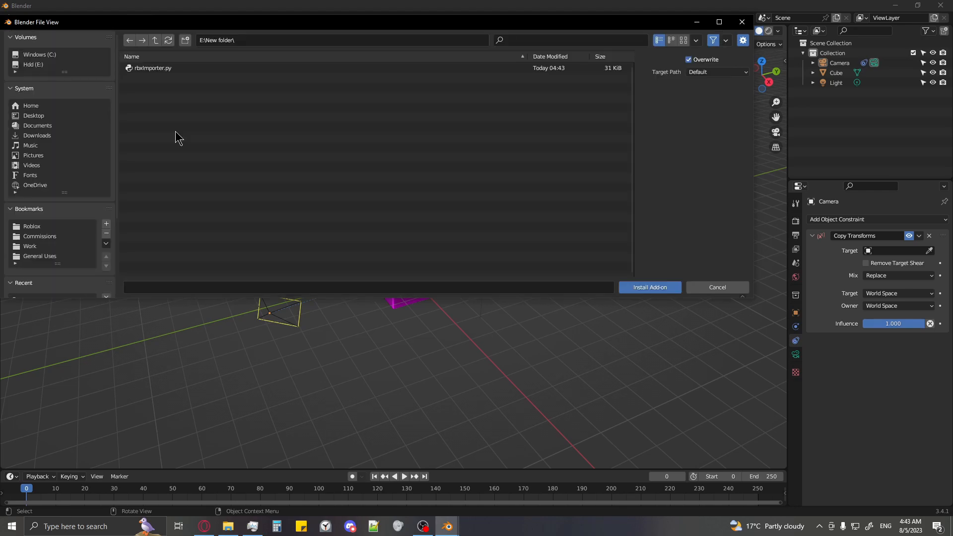
{"action": "double_click", "coordinate": [194, 73]}
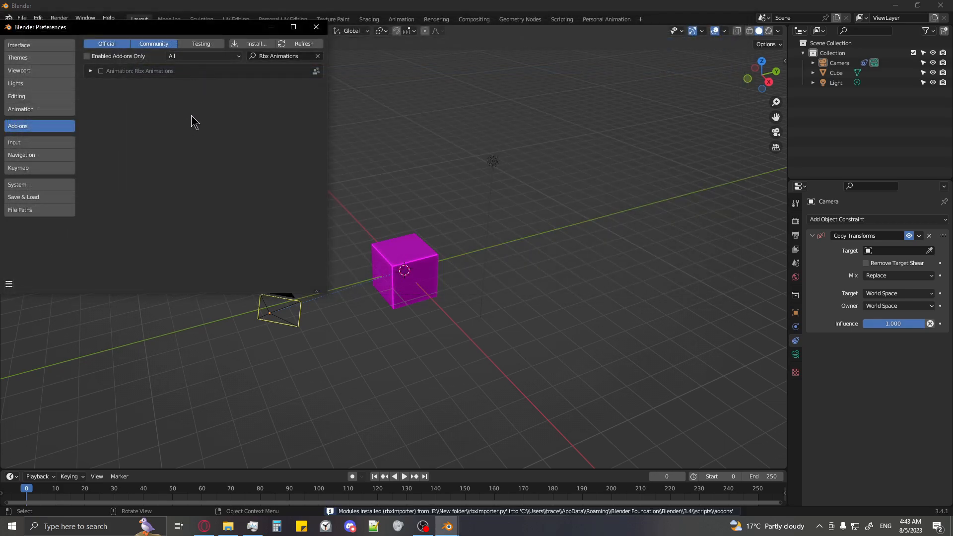
{"action": "left_click", "coordinate": [101, 72]}
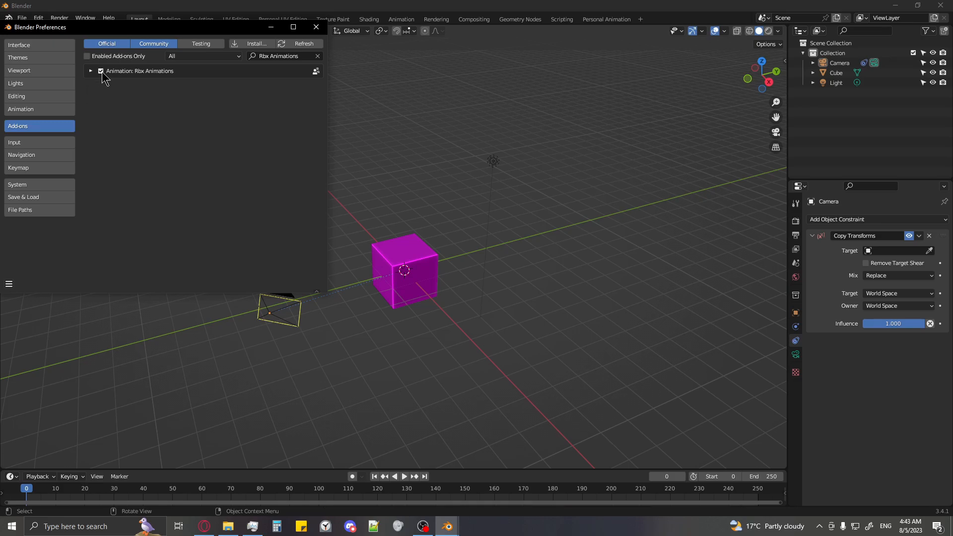
{"action": "left_click", "coordinate": [317, 27]}
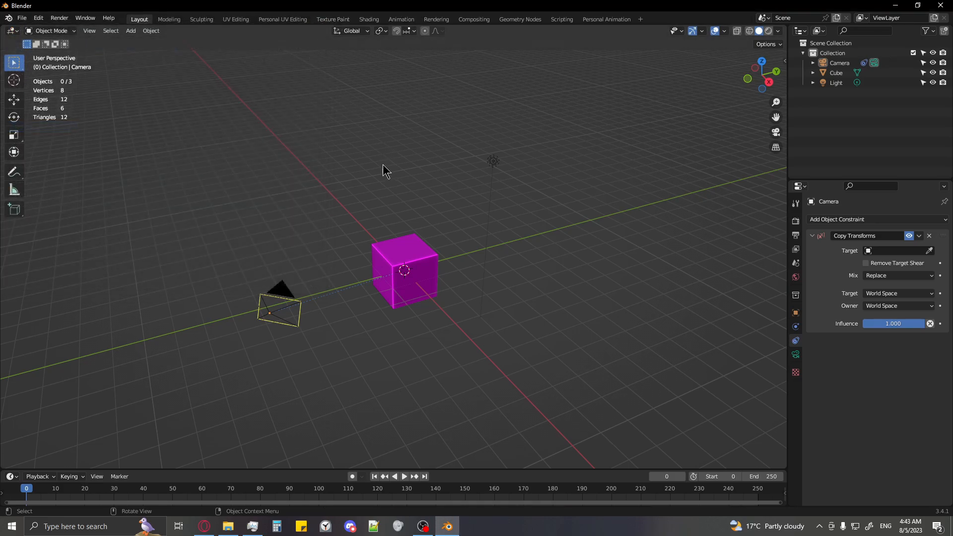
Delete the default cube and all remaining objects from the scene
{"action": "left_click", "coordinate": [386, 265]}
{"action": "key", "text": "x"}
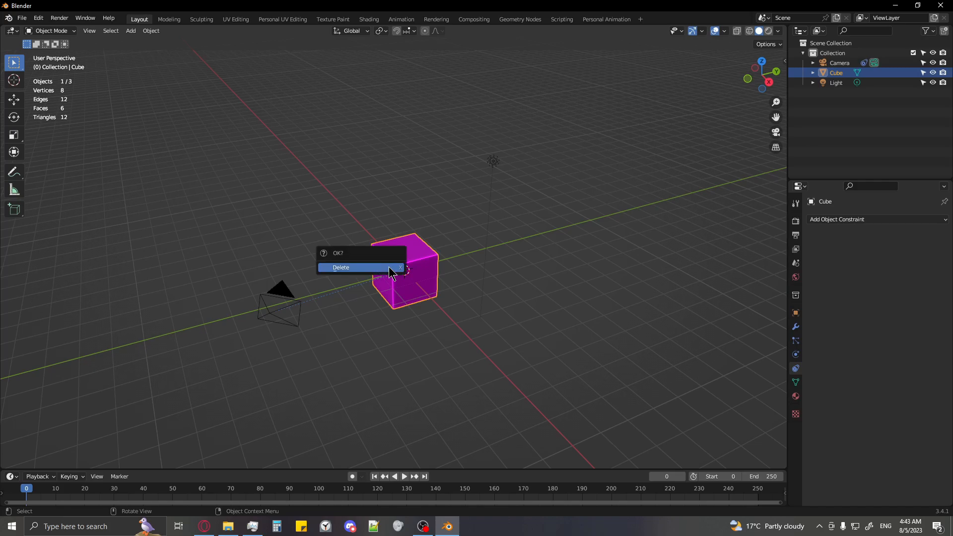
{"action": "left_click", "coordinate": [389, 267]}
{"action": "key", "text": "a"}
{"action": "key", "text": "x"}
{"action": "left_click", "coordinate": [392, 270]}
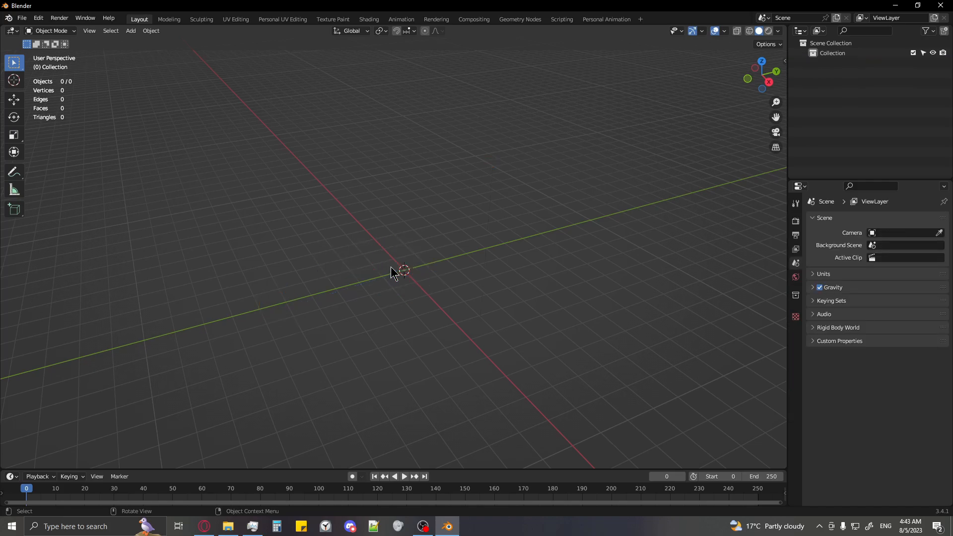
{"action": "key", "text": "q"}
{"action": "key", "text": "q"}
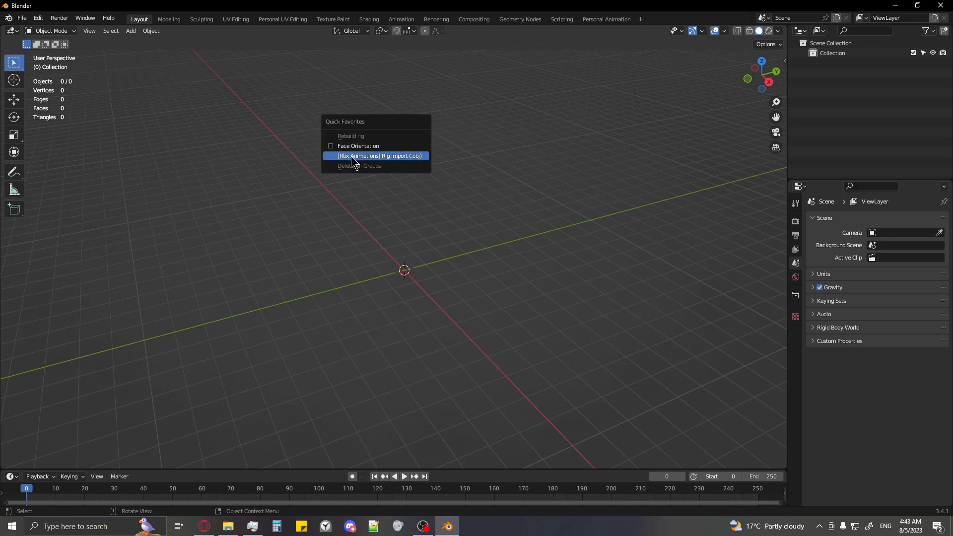
{"action": "key", "text": "q"}
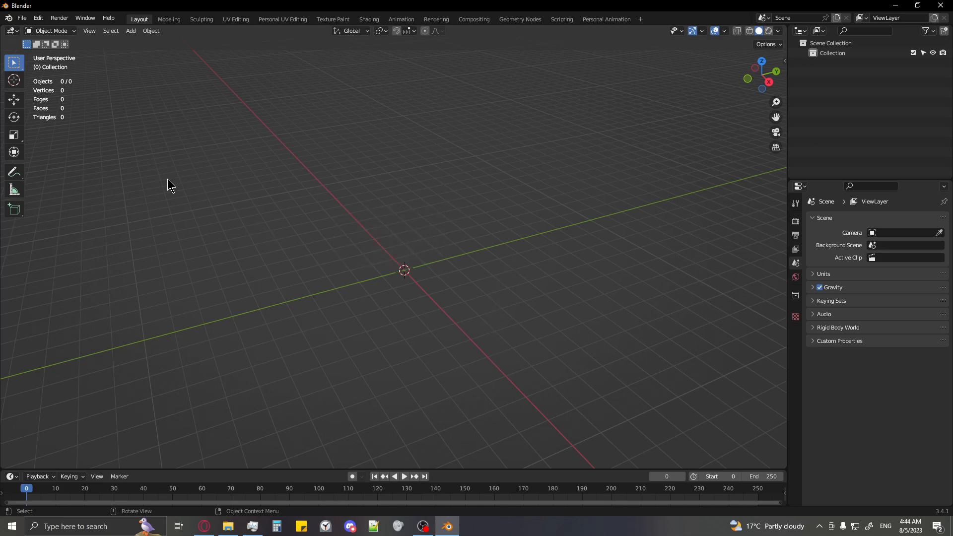
Import DummyR15.obj from the OLD folder with the Rbx Animations rig importer
{"action": "left_click", "coordinate": [23, 19]}
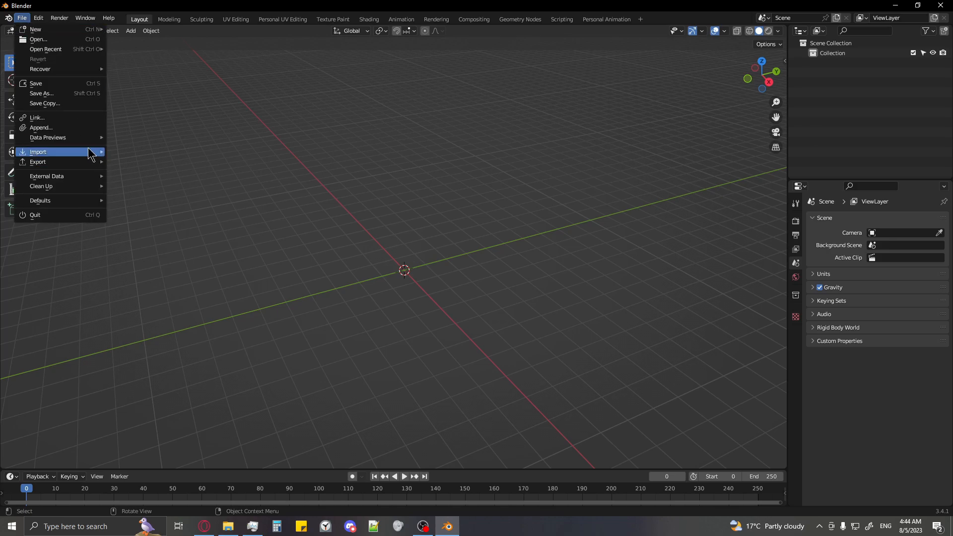
{"action": "mouse_move", "coordinate": [90, 150]}
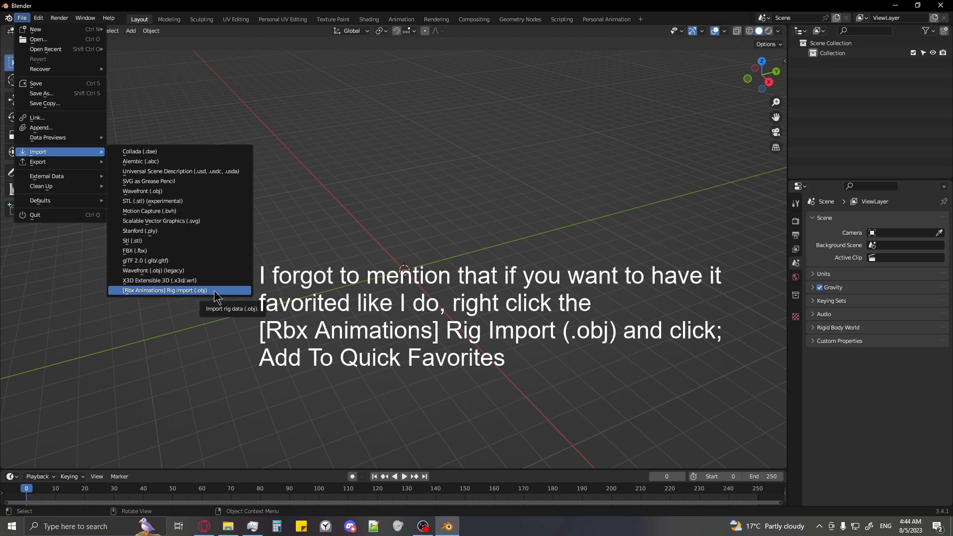
{"action": "left_click", "coordinate": [199, 291]}
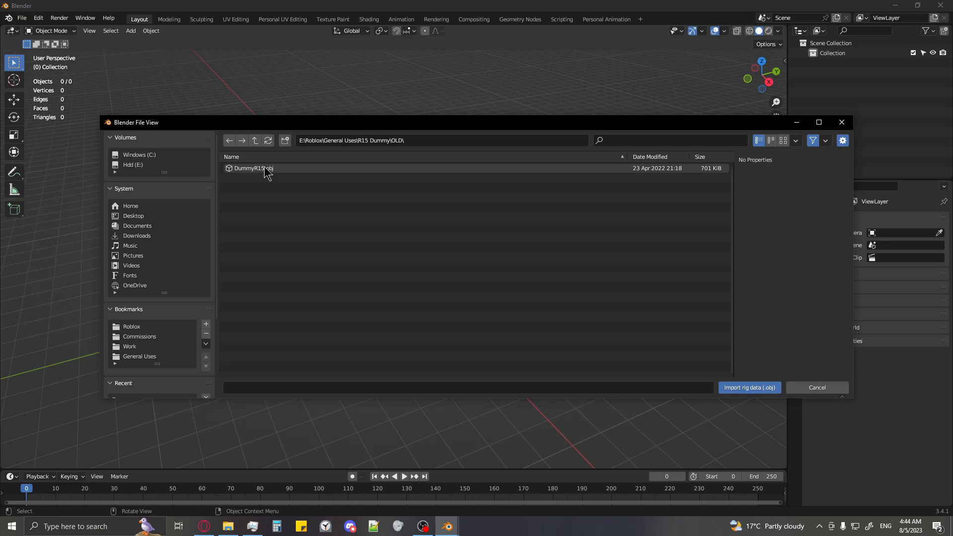
{"action": "double_click", "coordinate": [265, 169]}
{"action": "middle_click_drag", "start_coordinate": [272, 198], "coordinate": [515, 275]}
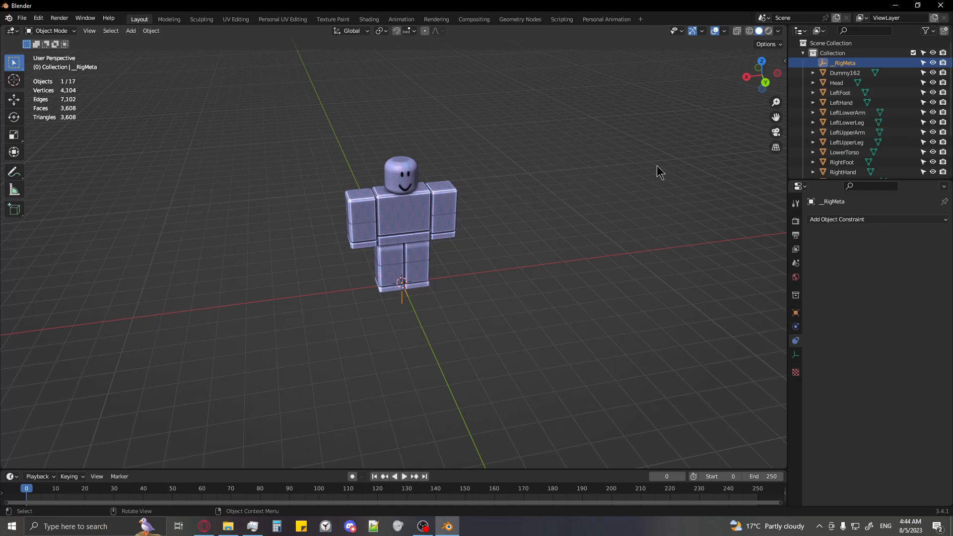
Rebuild the imported dummy's rig with the Rbx Animations tools, using Local Y-axis aligned bones
{"action": "key", "text": "n"}
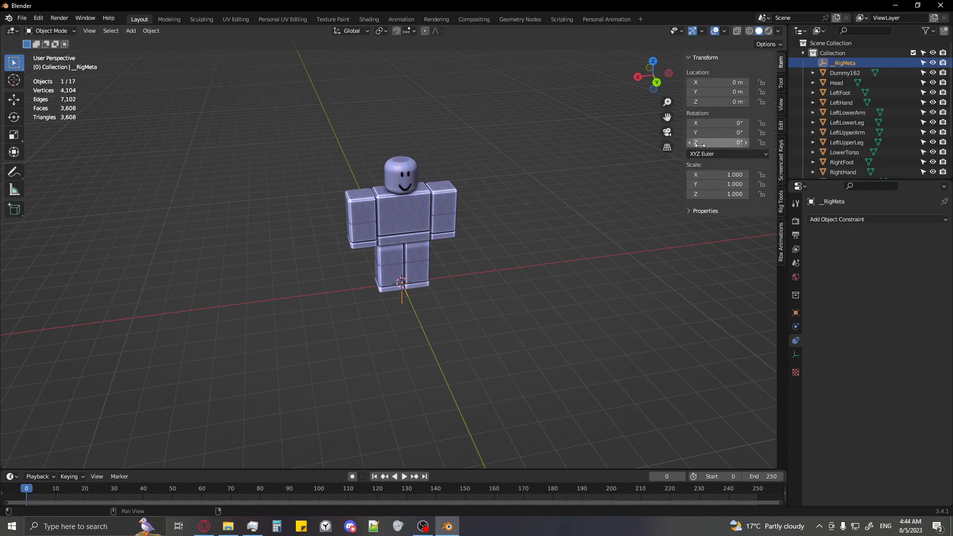
{"action": "left_click", "coordinate": [781, 243]}
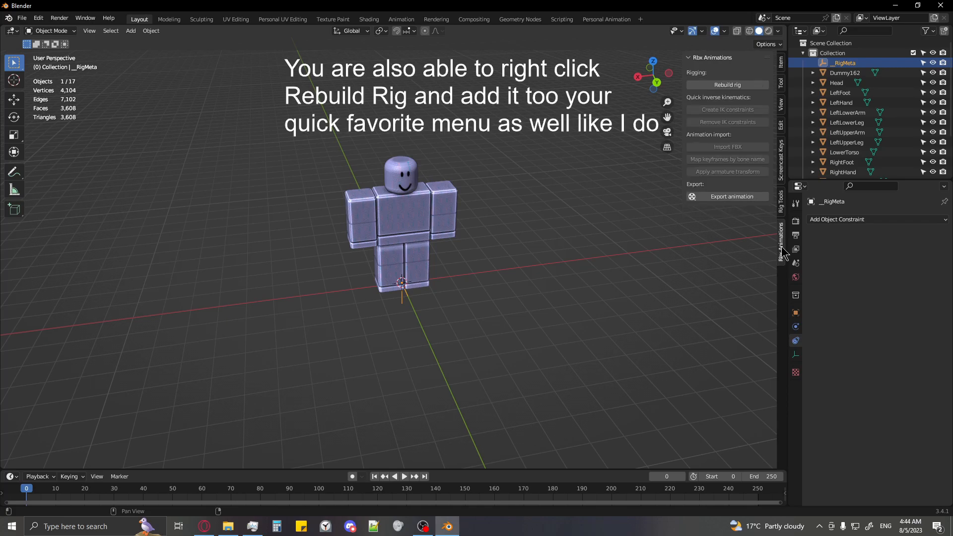
{"action": "left_click", "coordinate": [750, 87]}
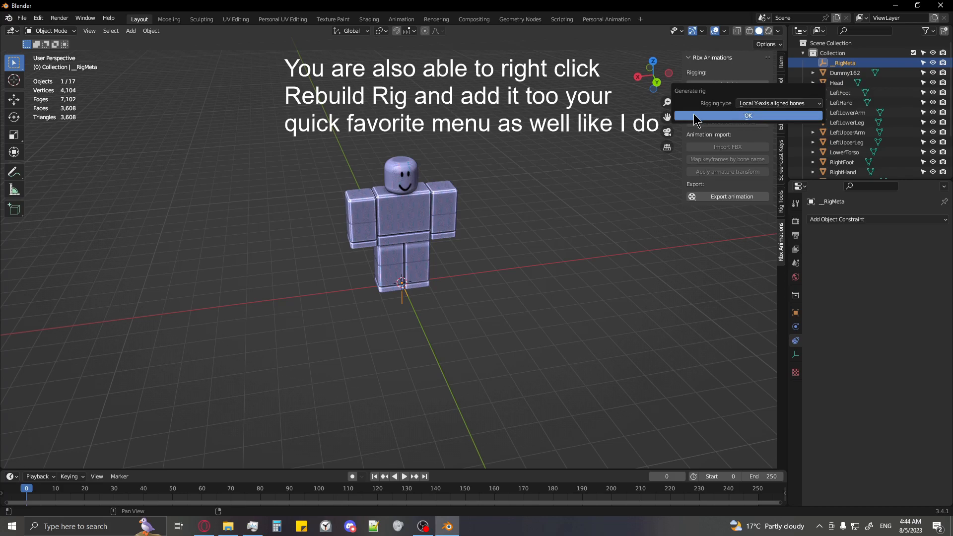
{"action": "left_click", "coordinate": [713, 115]}
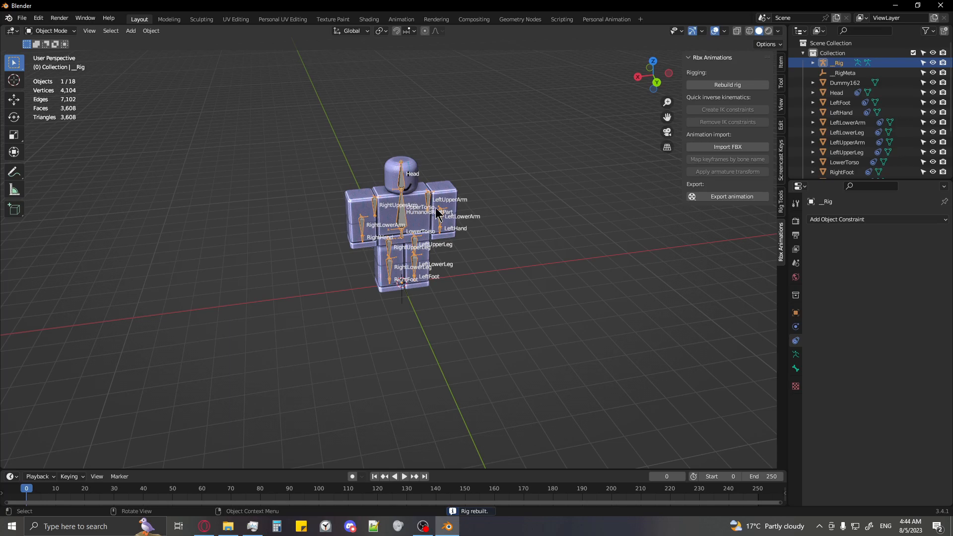
{"action": "middle_click_drag", "start_coordinate": [521, 203], "coordinate": [462, 203]}
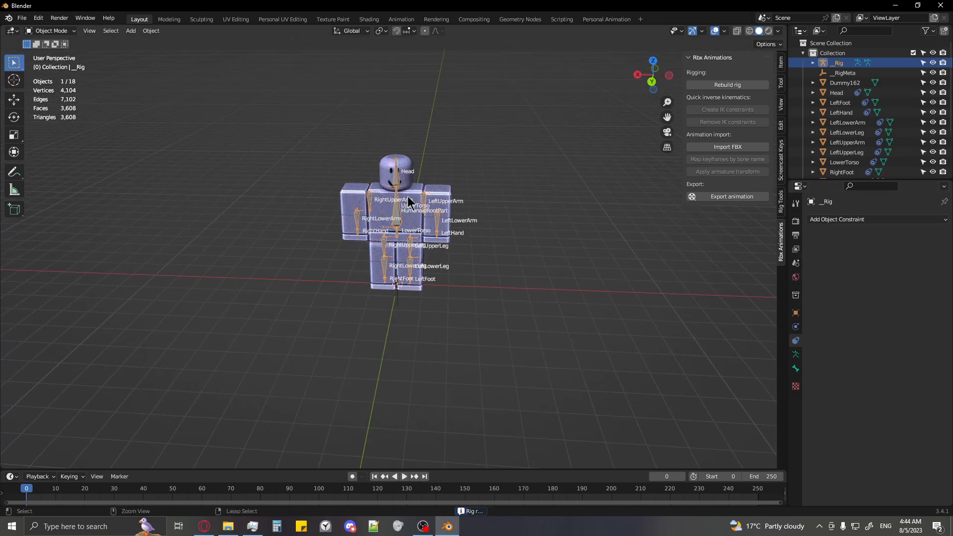
Switch the rebuilt rig from Object Mode to Pose Mode
{"action": "key", "text": "ctrl+Tab"}
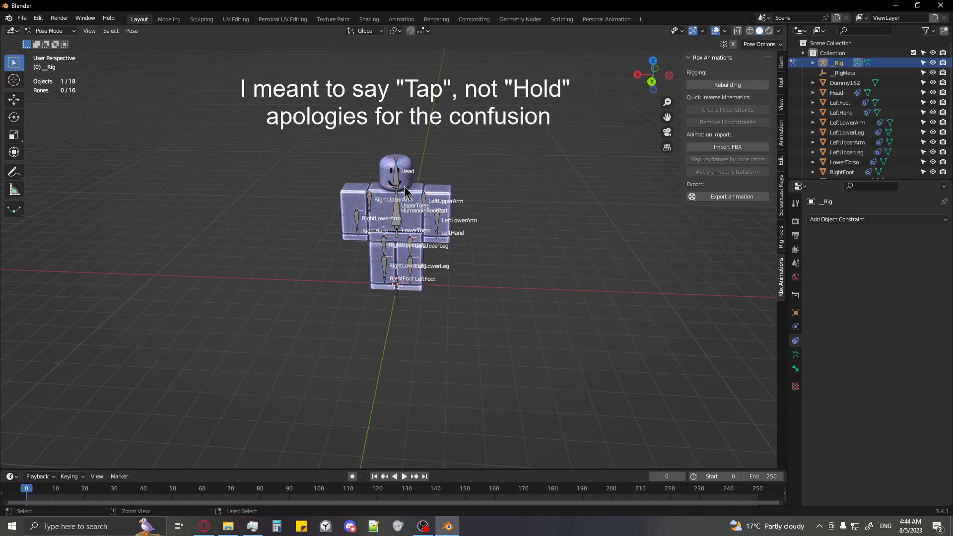
{"action": "key", "text": "ctrl+Tab"}
{"action": "left_click", "coordinate": [50, 31]}
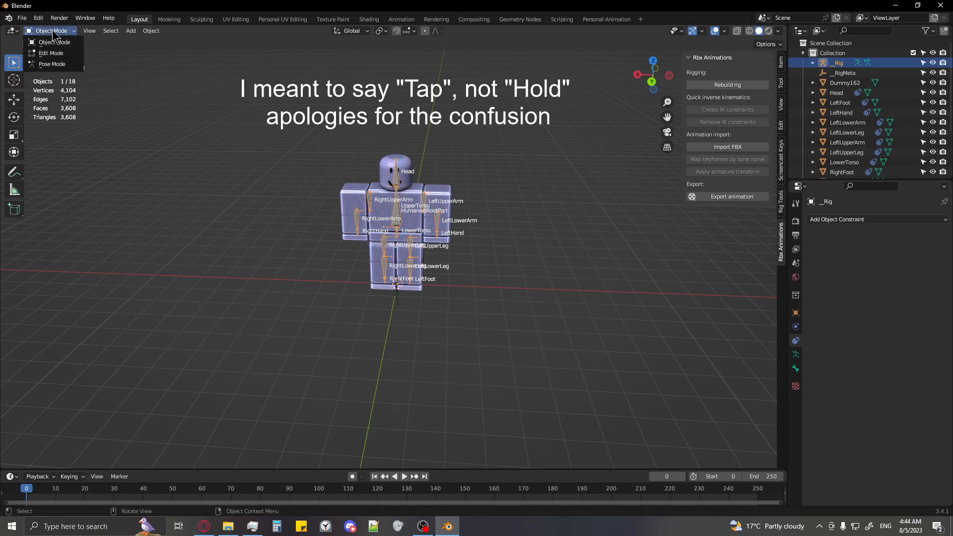
{"action": "left_click", "coordinate": [51, 64]}
{"action": "scroll", "coordinate": [404, 209], "scroll_direction": "up", "scroll_amount": 2}
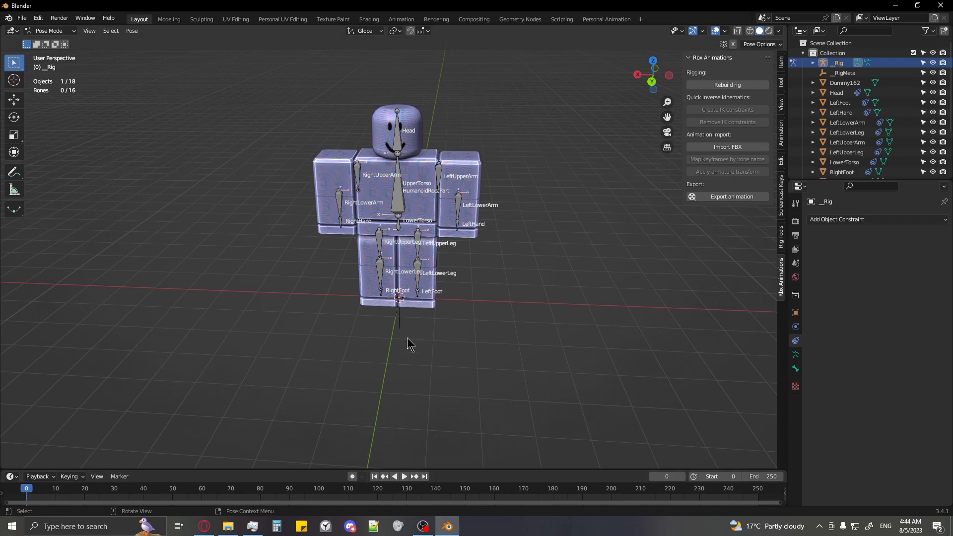
Try rotating the LeftUpperArm bone, and keyframe its unrotated pose at frame 0 in an enlarged timeline
{"action": "left_click", "coordinate": [457, 177]}
{"action": "key", "text": "r"}
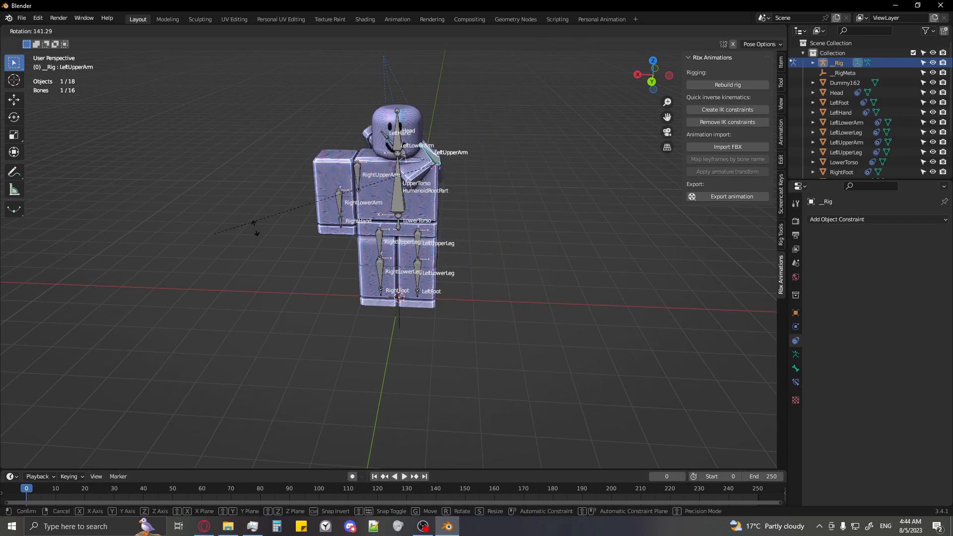
{"action": "right_click", "coordinate": [541, 226]}
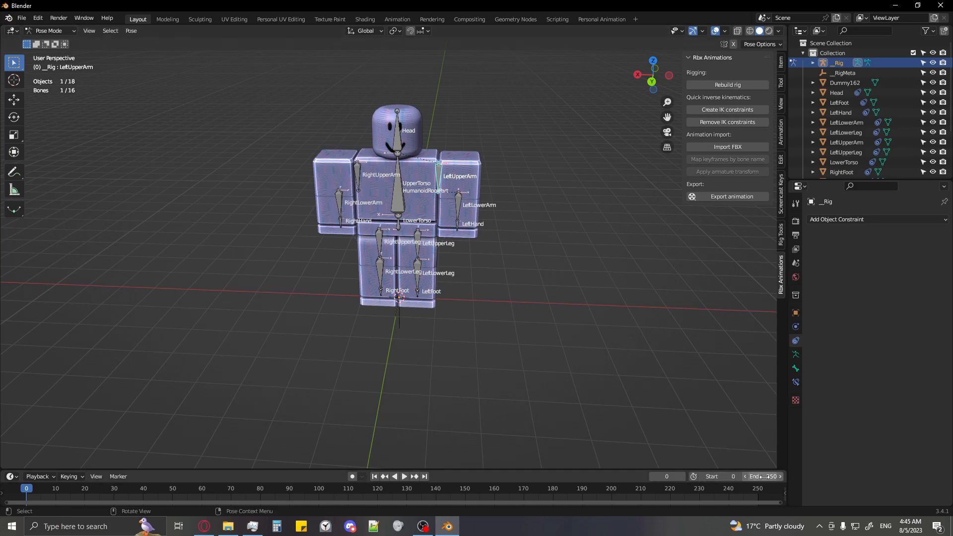
{"action": "left_click_drag", "start_coordinate": [624, 469], "coordinate": [616, 378]}
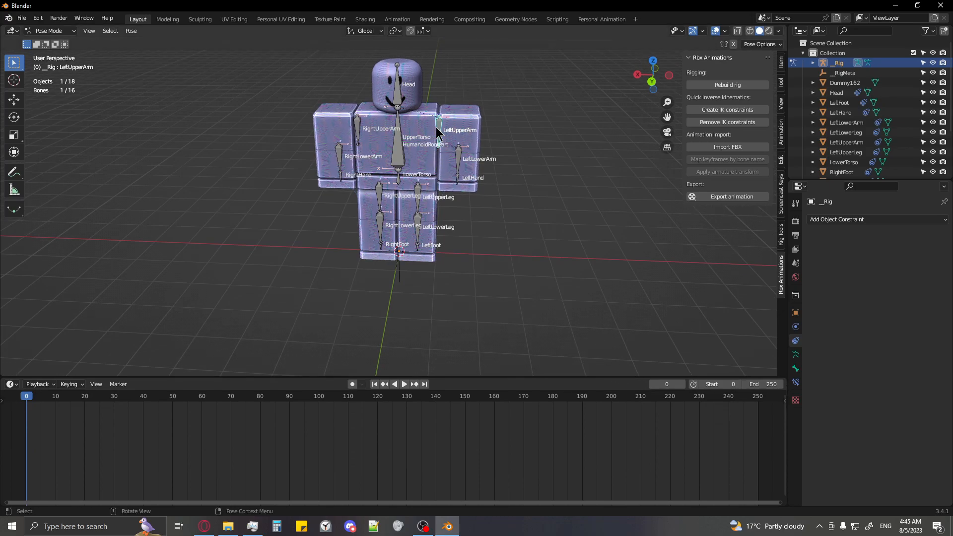
{"action": "key", "text": "i"}
At frame 20, rotate the LeftUpperArm bone so the arm lifts out to the side, and keyframe that pose
{"action": "scroll", "coordinate": [497, 164], "scroll_direction": "down", "scroll_amount": 10, "text": "alt"}
{"action": "scroll", "coordinate": [496, 164], "scroll_direction": "down", "scroll_amount": 10, "text": "alt"}
{"action": "key", "text": "r"}
{"action": "key", "text": "x"}
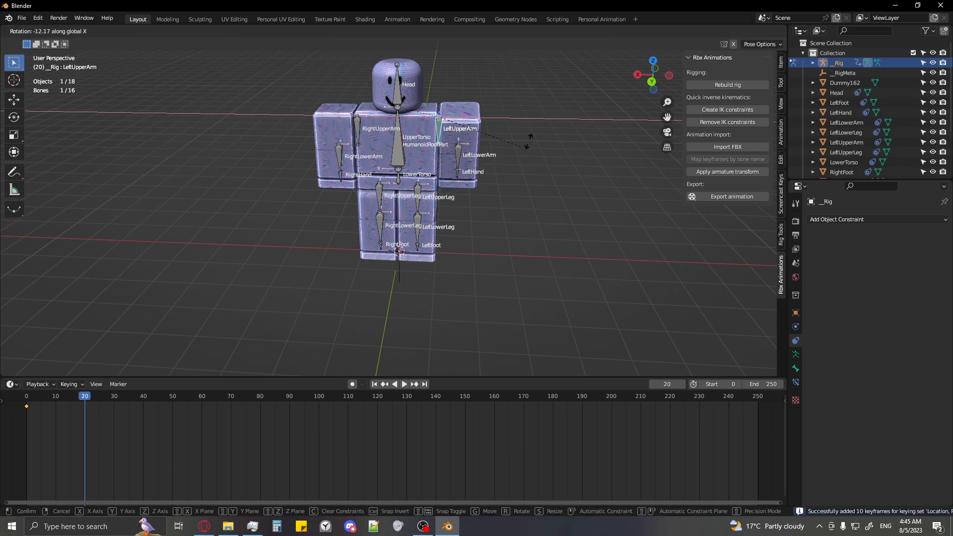
{"action": "left_click", "coordinate": [523, 59]}
{"action": "key", "text": "r"}
{"action": "key", "text": "r"}
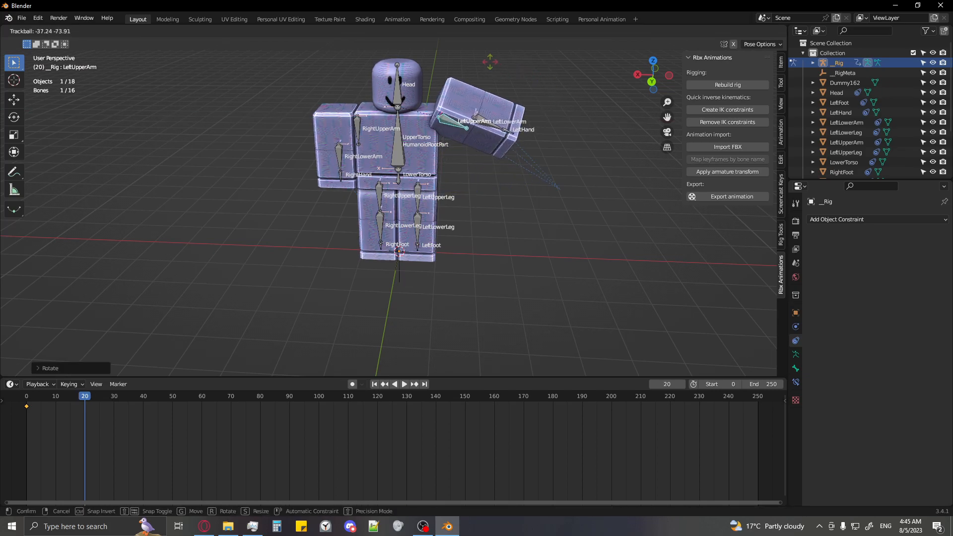
{"action": "left_click", "coordinate": [490, 62]}
{"action": "key", "text": "i"}
At frame 40, clear the LeftUpperArm bone's rotation and place a duplicate of the frame 0 keyframe there
{"action": "scroll", "coordinate": [506, 93], "scroll_direction": "down", "scroll_amount": 20, "text": "alt"}
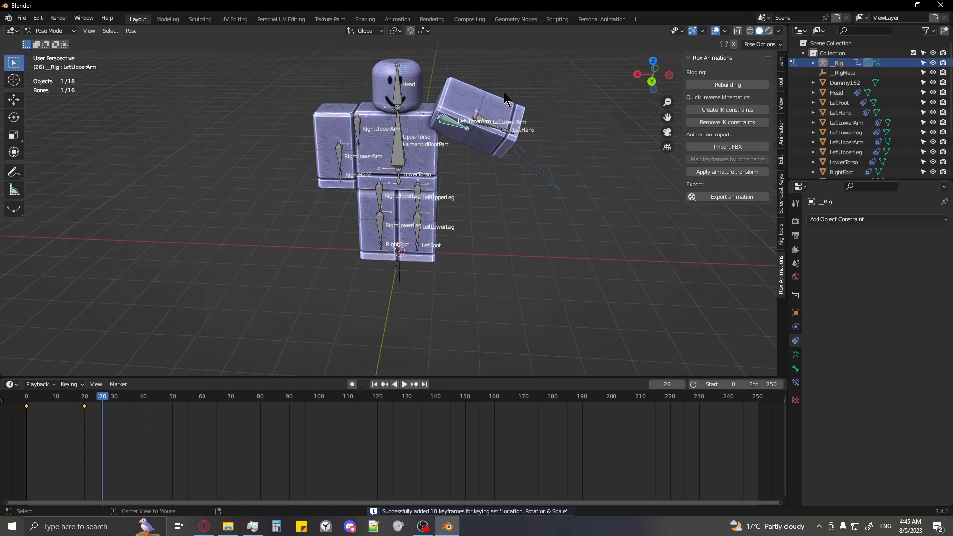
{"action": "key", "text": "alt+r"}
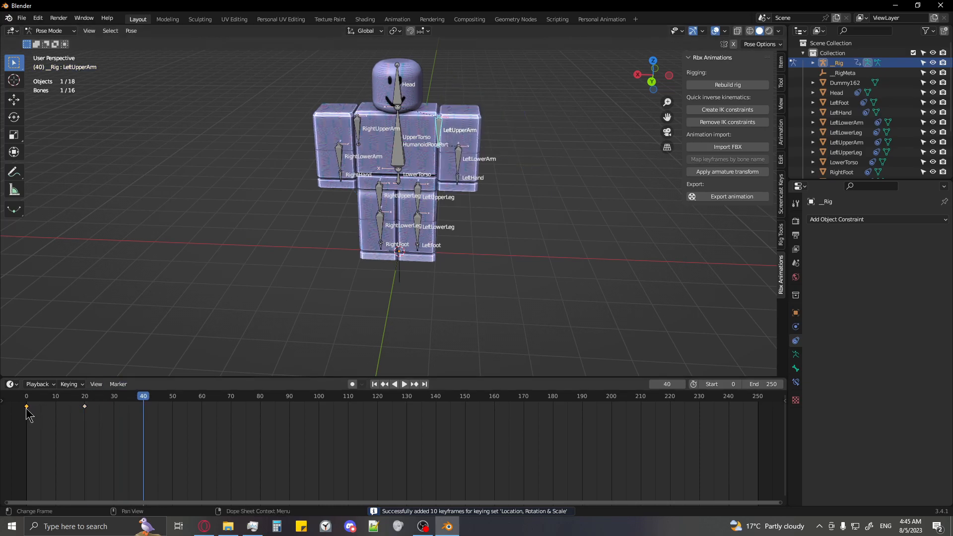
{"action": "key", "text": "shift+d"}
{"action": "left_click", "coordinate": [143, 431]}
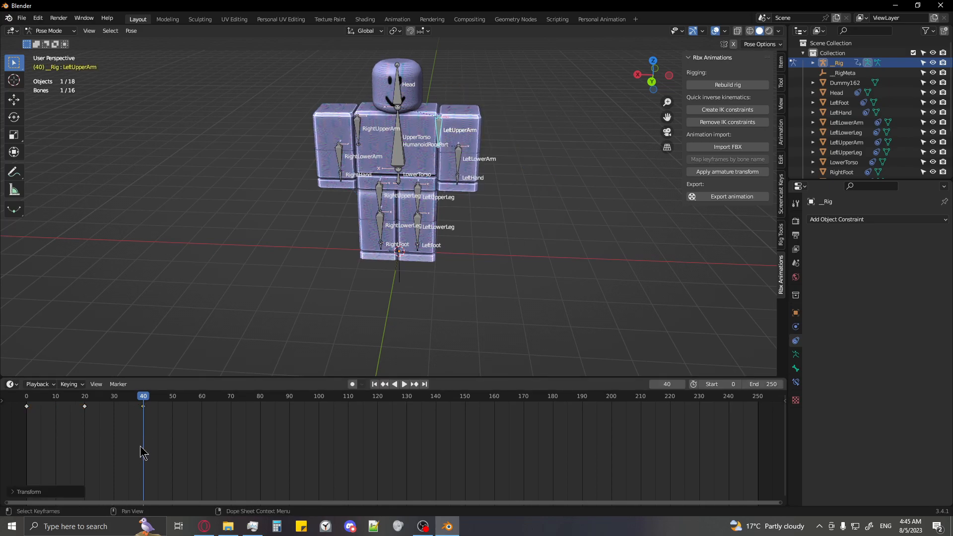
Set the animation's end frame to 40
{"action": "double_click", "coordinate": [759, 385]}
{"action": "type", "text": "40"}
{"action": "key", "text": "Return"}
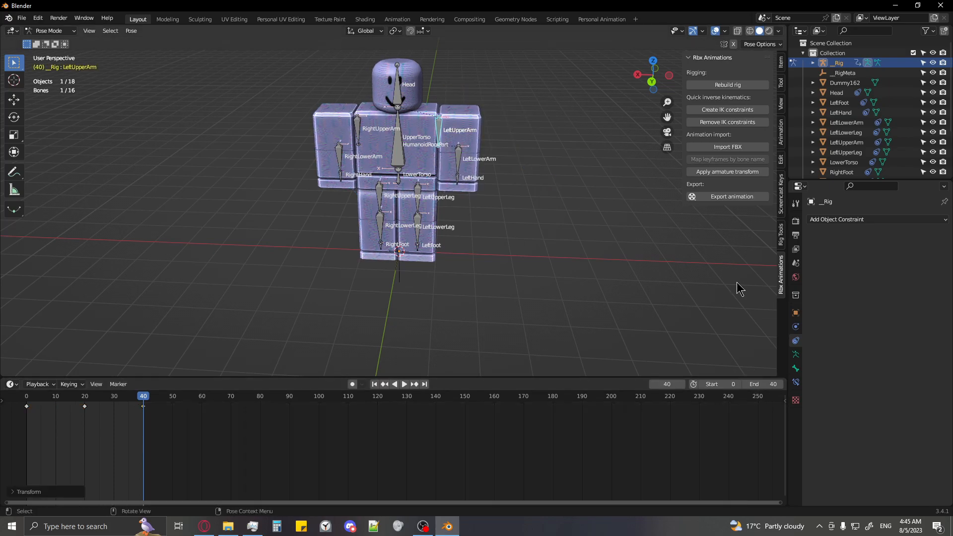
Export the rig's arm animation with the Rbx Animations exporter
{"action": "left_click", "coordinate": [719, 197]}
{"action": "middle_click_drag", "start_coordinate": [399, 212], "coordinate": [460, 278]}
{"action": "scroll", "coordinate": [461, 279], "scroll_direction": "down", "scroll_amount": 2}
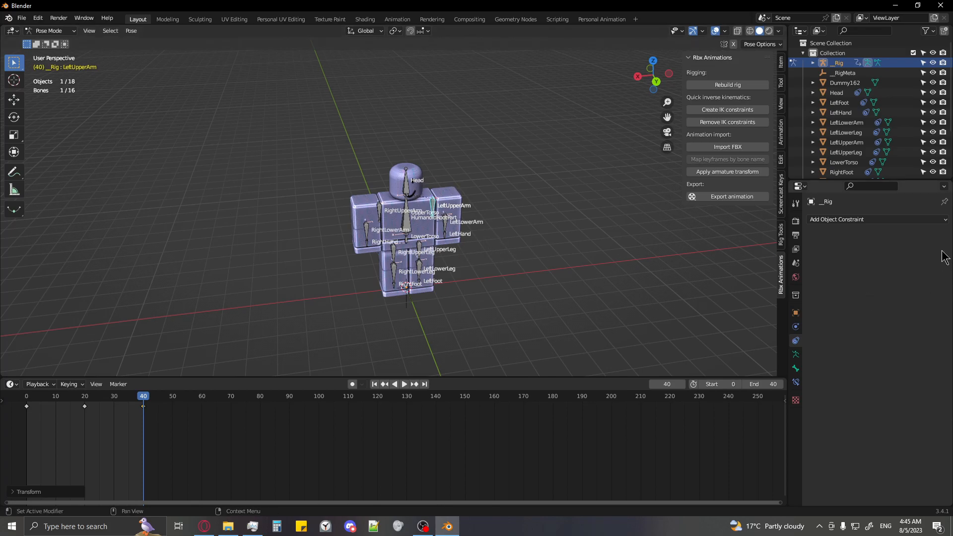
Check the scene's frame rate in the output properties, and deselect the LeftUpperArm bone
{"action": "left_click", "coordinate": [796, 221]}
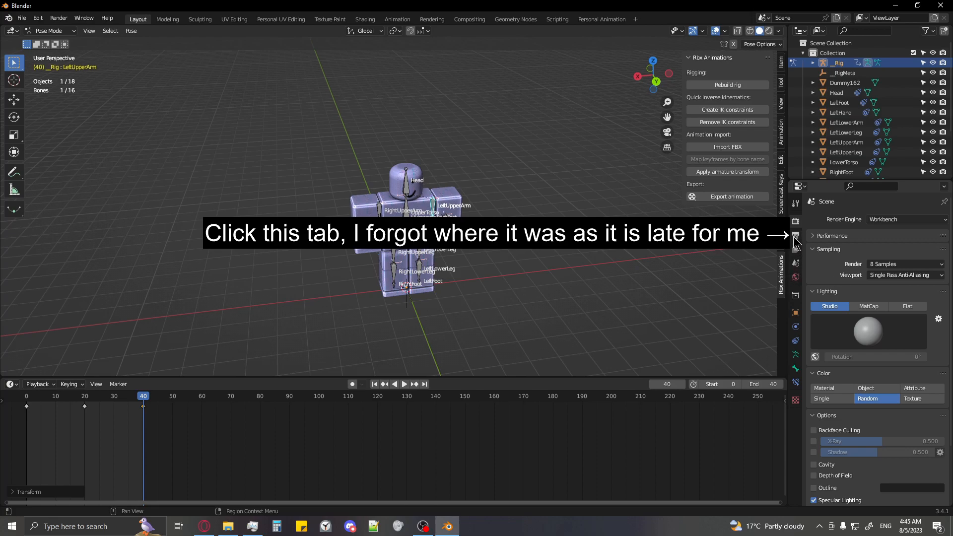
{"action": "left_click", "coordinate": [795, 239]}
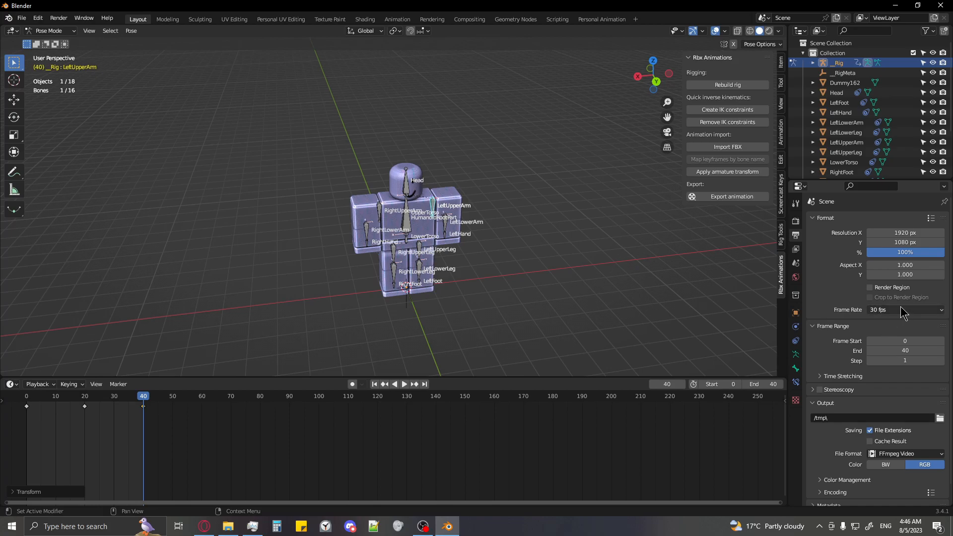
{"action": "left_click", "coordinate": [430, 106]}
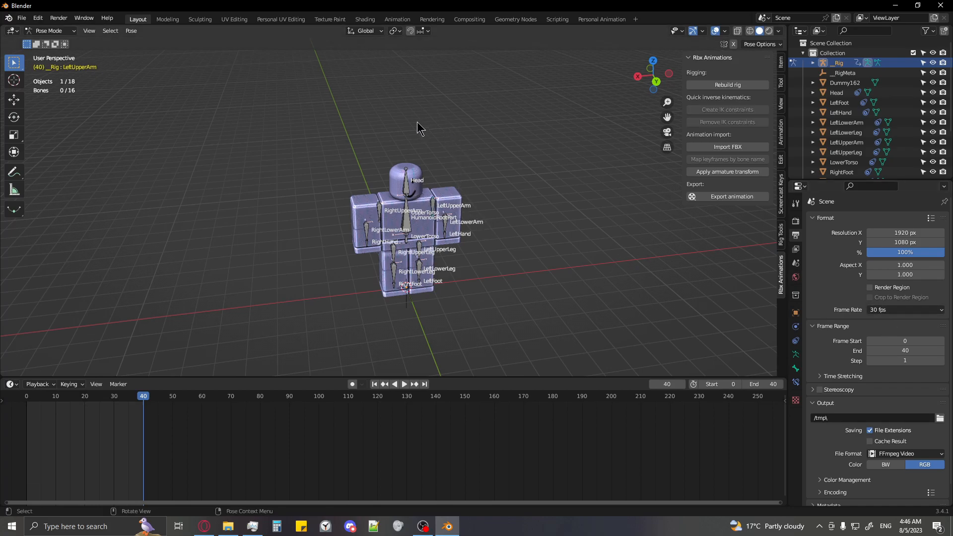